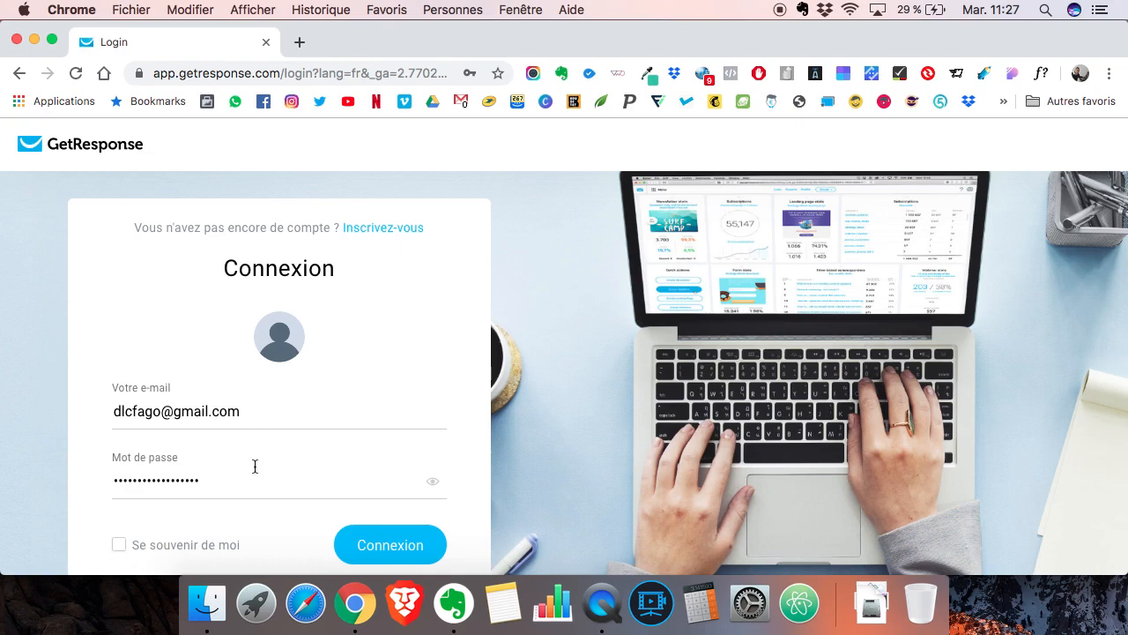
# Sign in with the credentials already filled in and open the overview of contact lists.
pyautogui.click(385, 561)
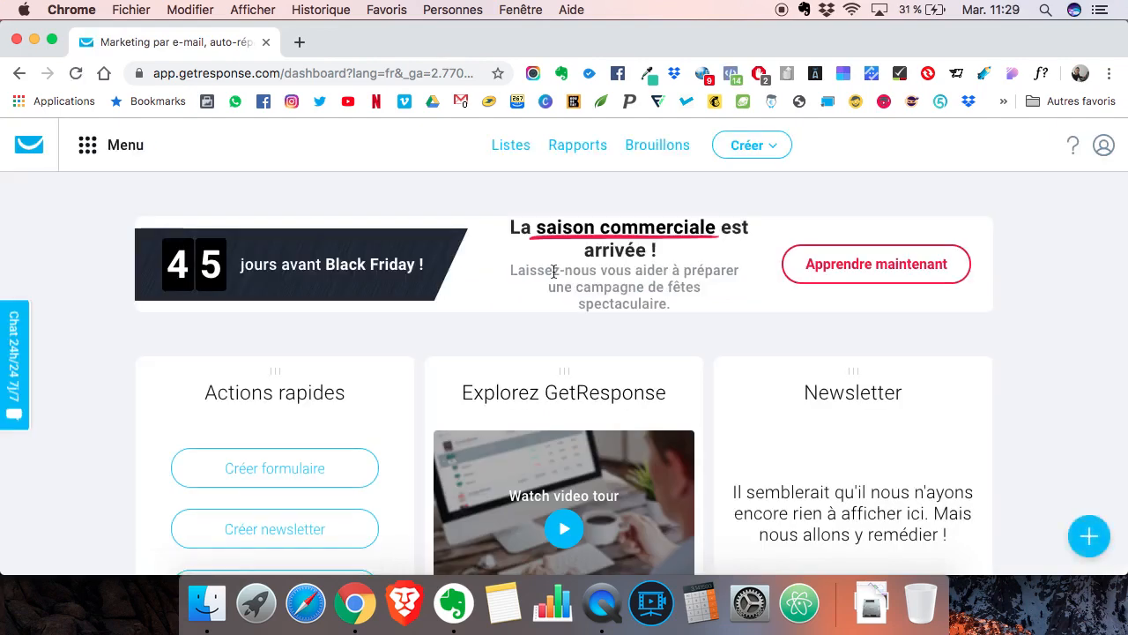
pyautogui.scroll(-15, 554, 271)
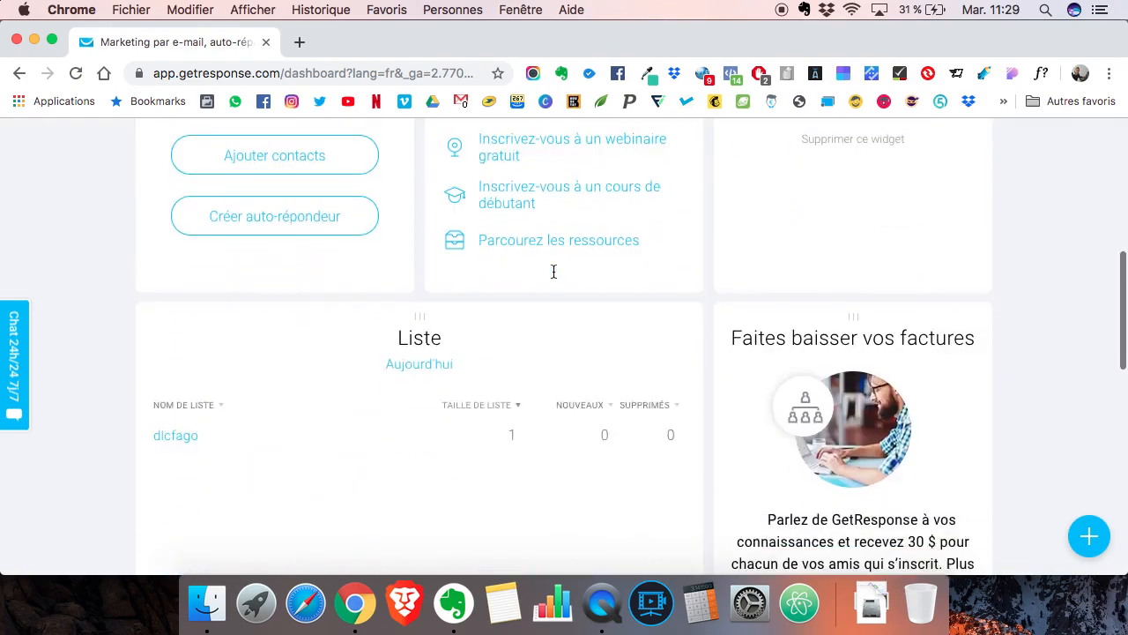
pyautogui.scroll(15, 553, 275)
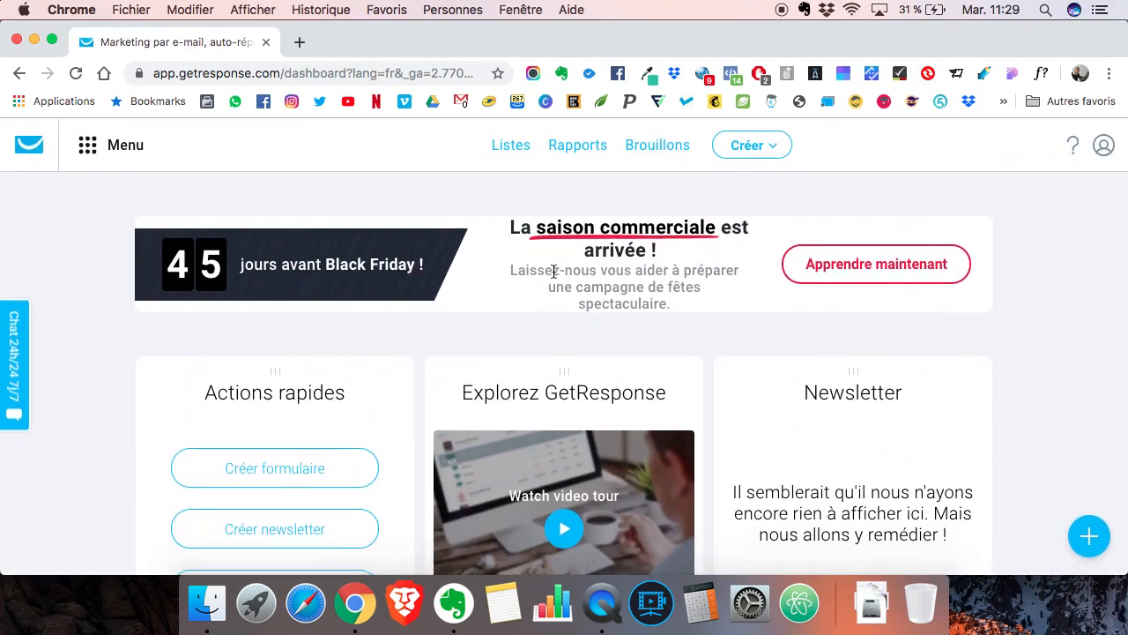
pyautogui.click(516, 148)
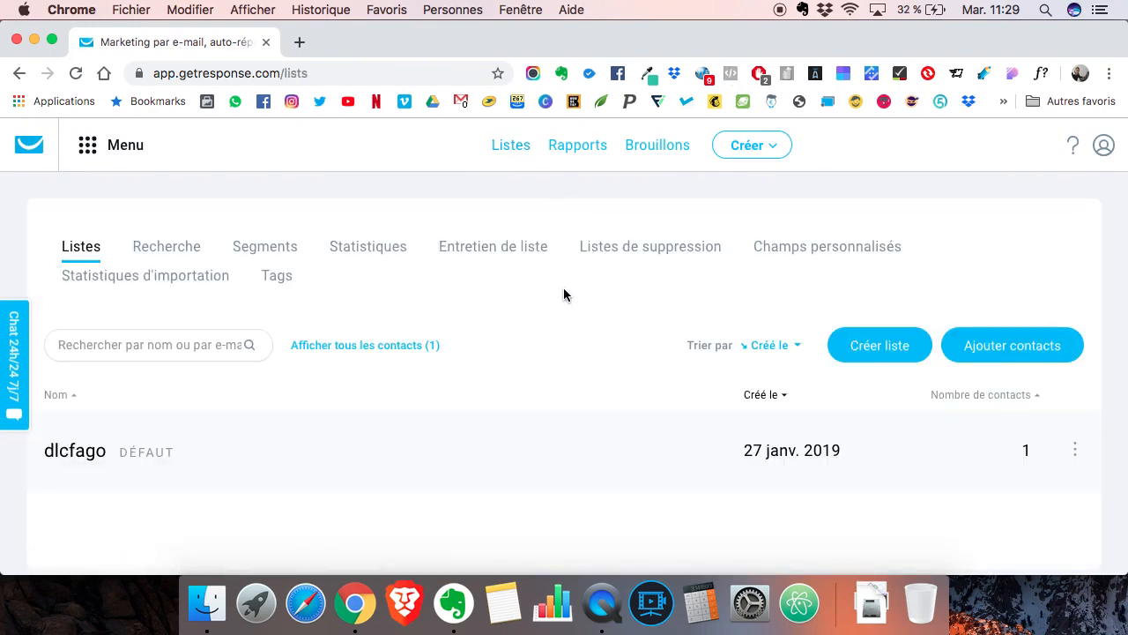
# Create a new contact list named stoptabac.
pyautogui.scroll(-3, 563, 289)
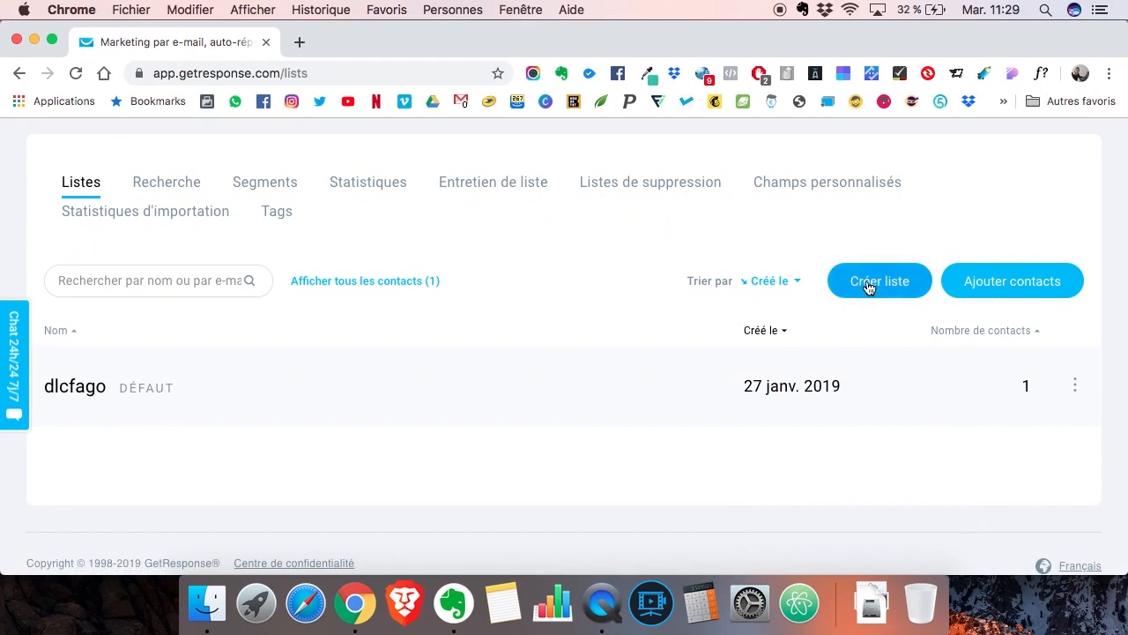
pyautogui.click(868, 287)
pyautogui.click(588, 297)
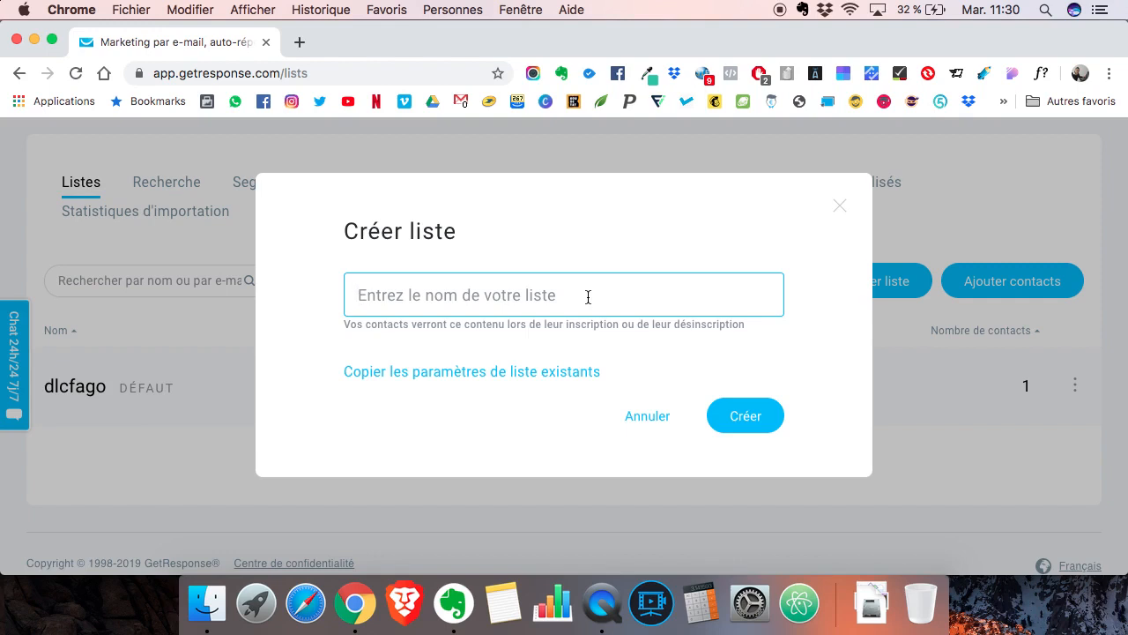
pyautogui.write('s')
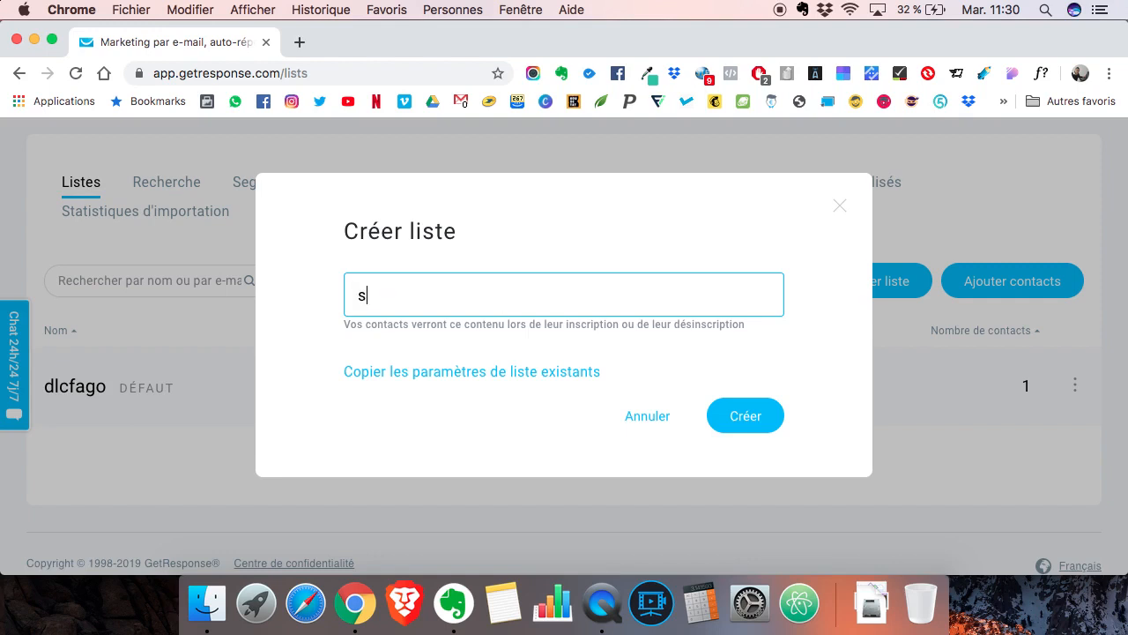
pyautogui.write('toptabac')
pyautogui.click(745, 416)
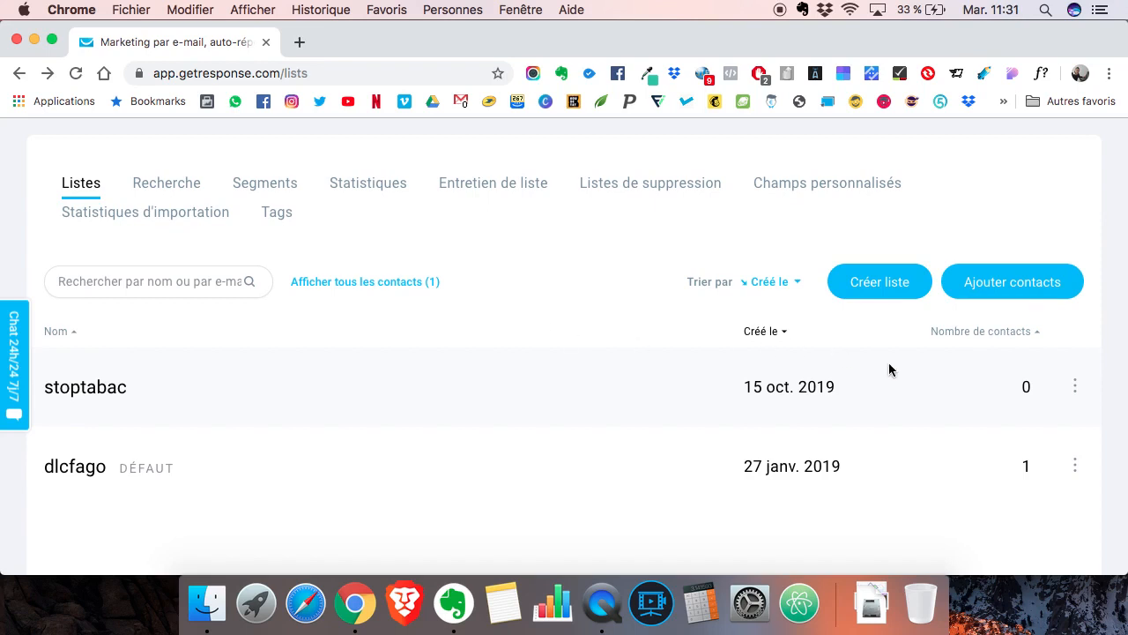
# Open the settings of the stoptabac list and review its general options from the list name to the logo.
pyautogui.click(1074, 387)
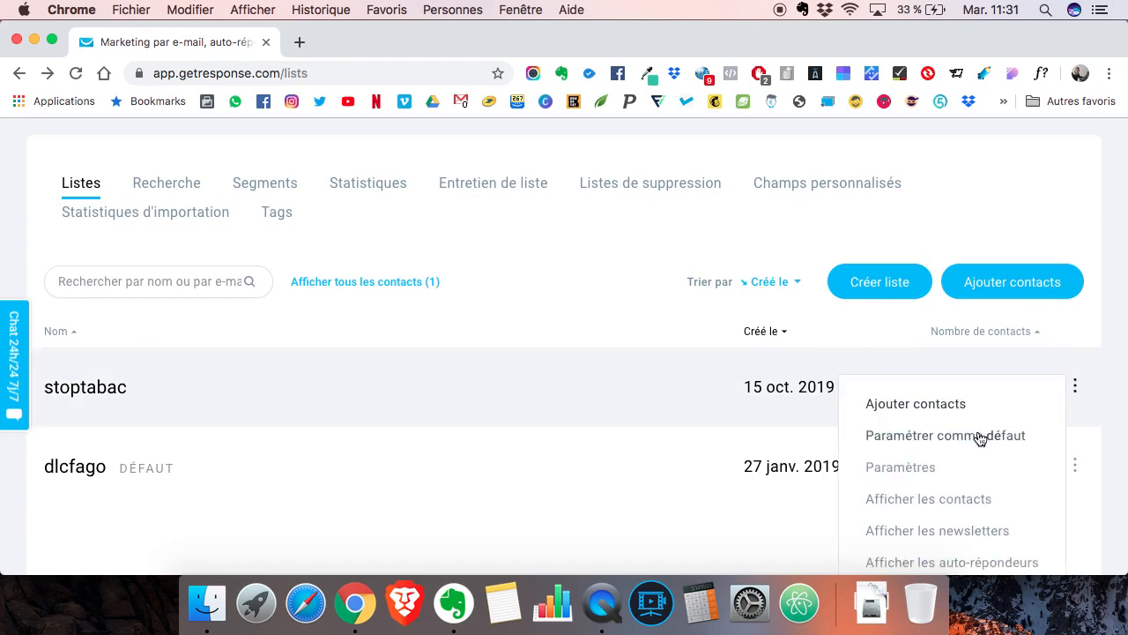
pyautogui.click(919, 467)
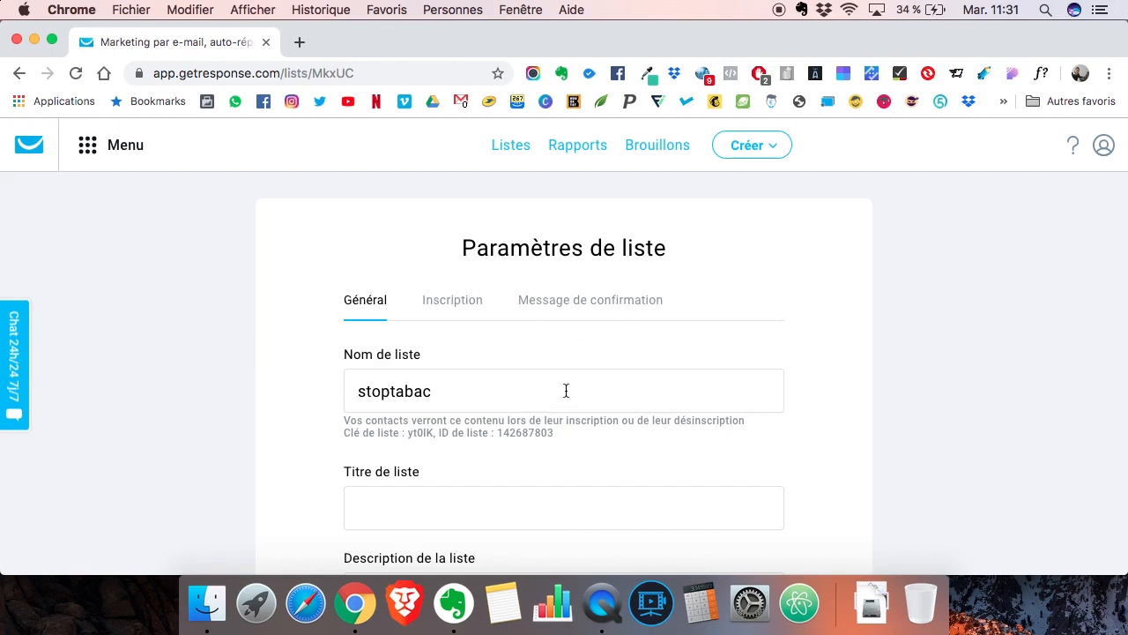
pyautogui.scroll(-3, 566, 390)
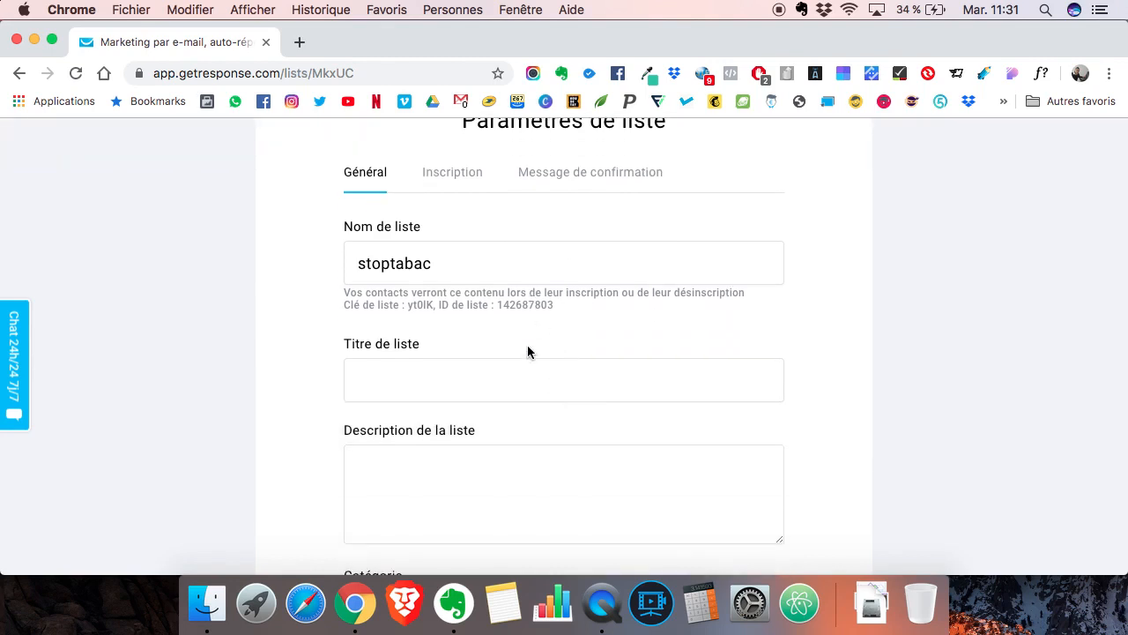
pyautogui.scroll(-3, 527, 374)
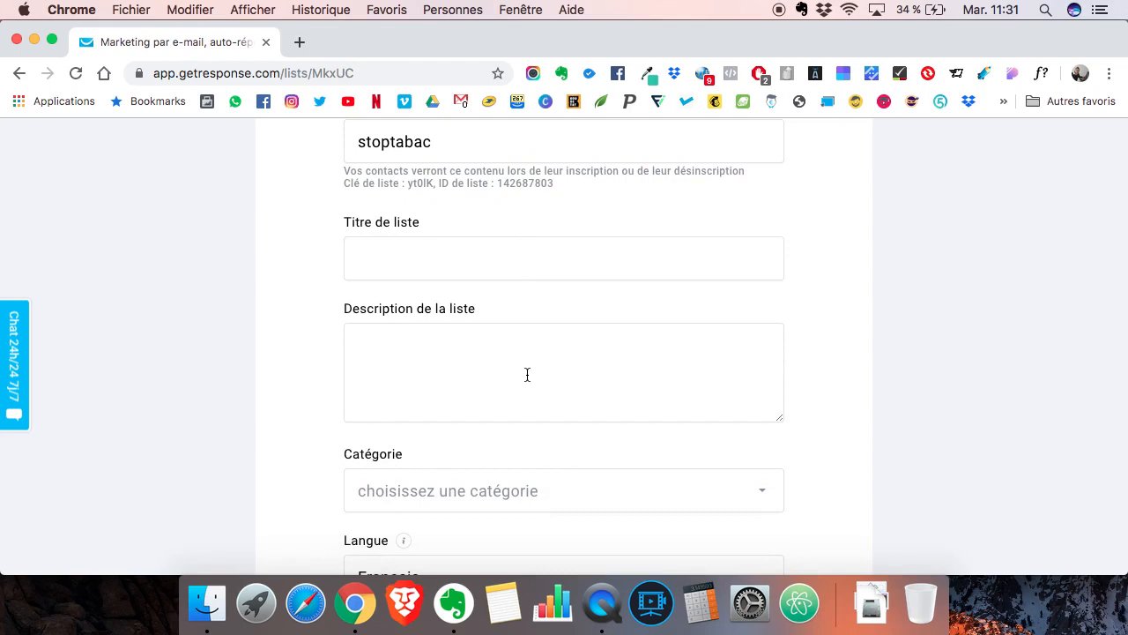
pyautogui.scroll(-10, 526, 374)
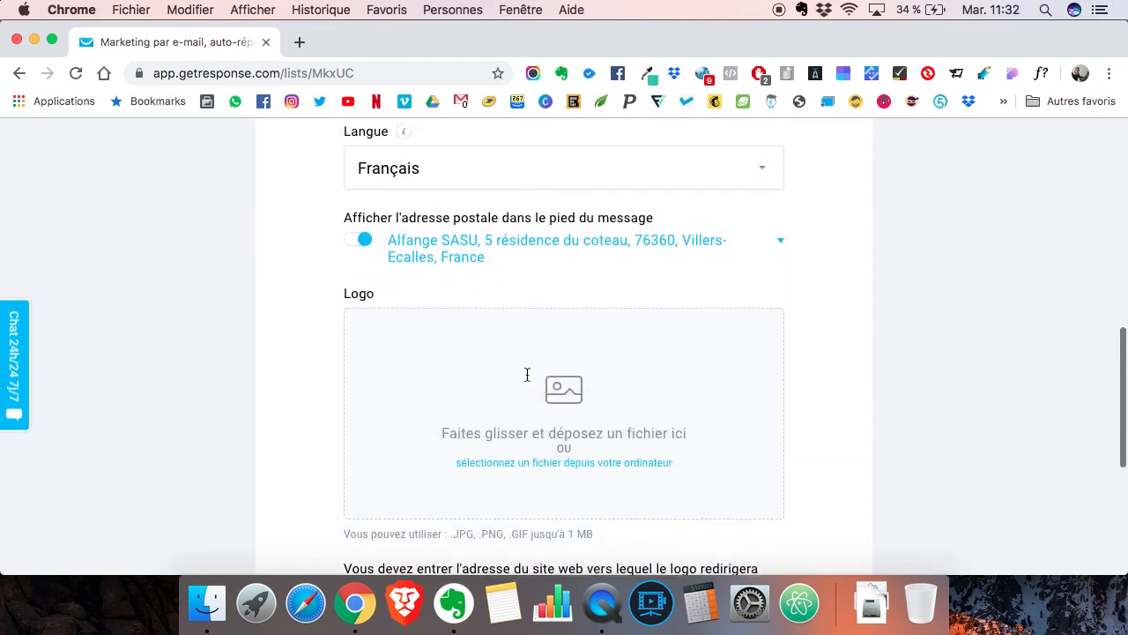
pyautogui.scroll(10, 527, 379)
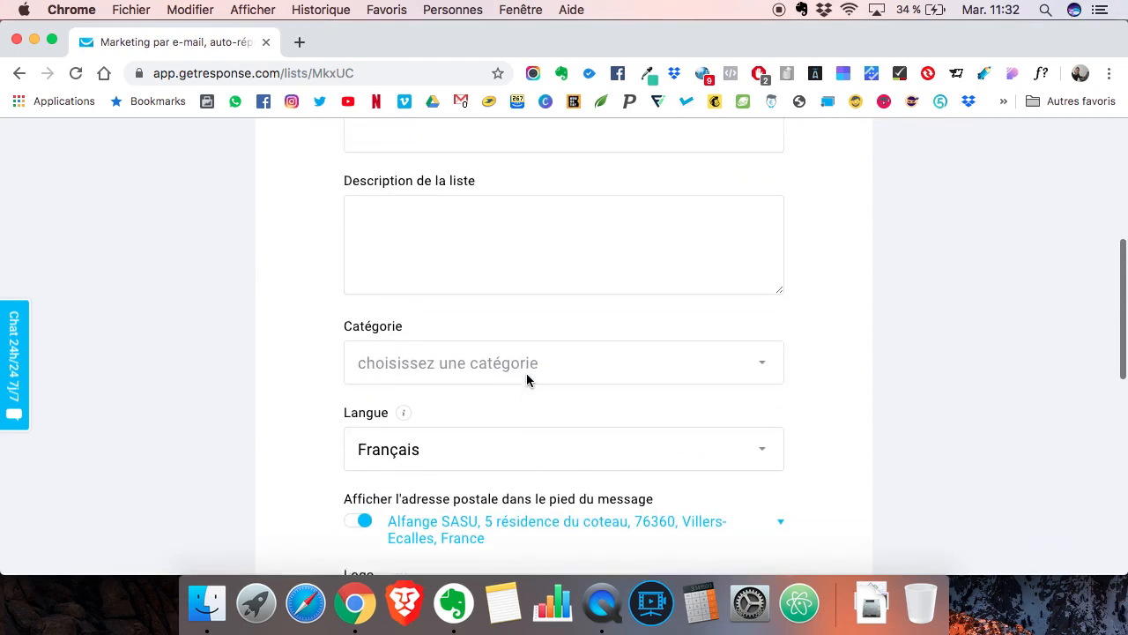
pyautogui.scroll(3, 526, 380)
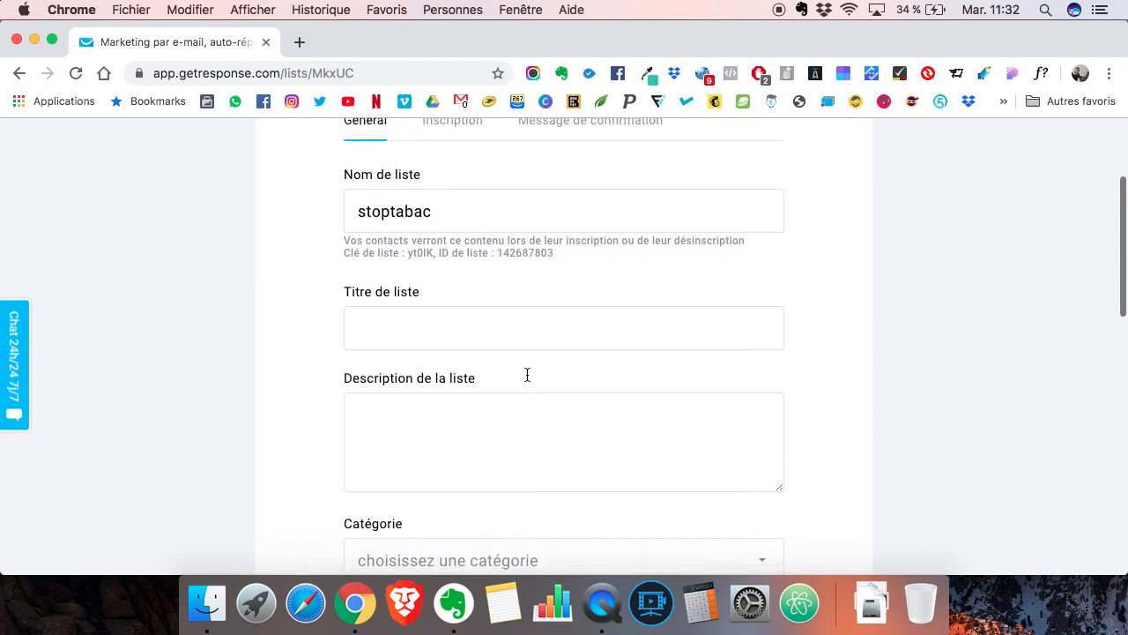
pyautogui.scroll(1, 527, 375)
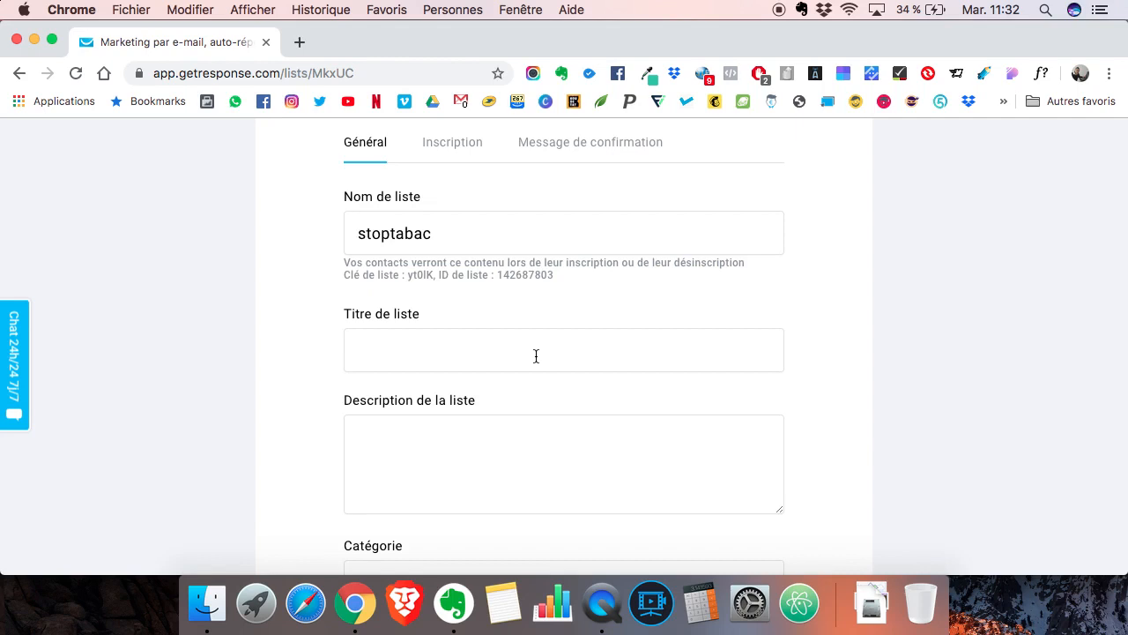
# Title the list "Stop Tabac" and describe it as "La newsletter pour les personnes qui souhaitent arrêter de fumer.".
pyautogui.click(538, 352)
pyautogui.write('Stop Tabac')
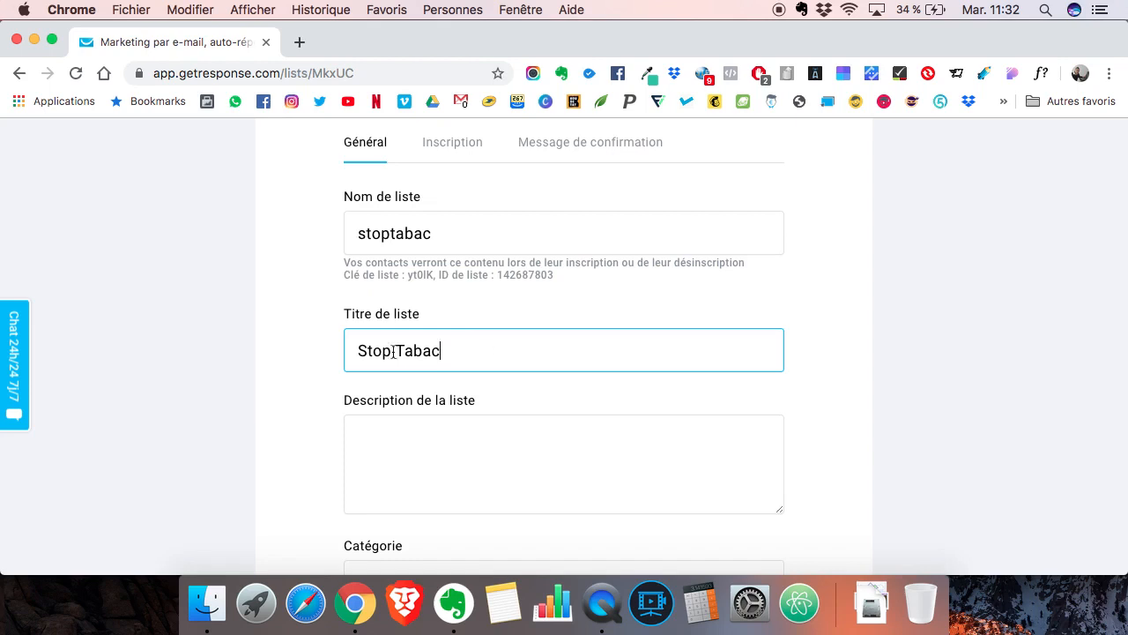
pyautogui.click(516, 438)
pyautogui.write('La newsletter pour les personnes qui souhaitent a')
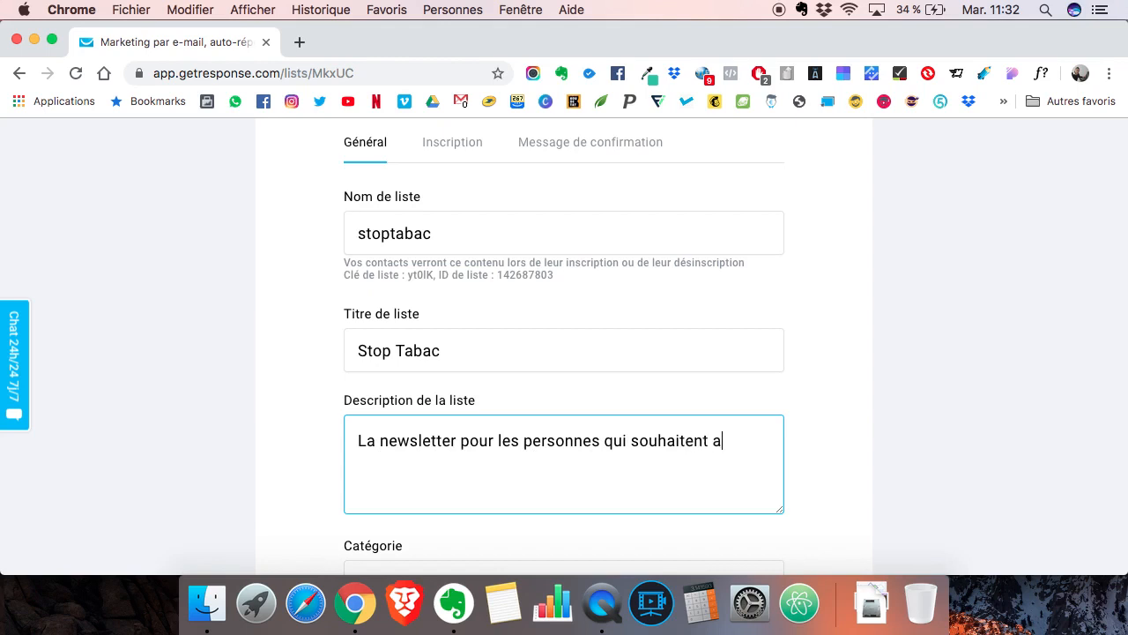
pyautogui.write('rrêter de fumer.')
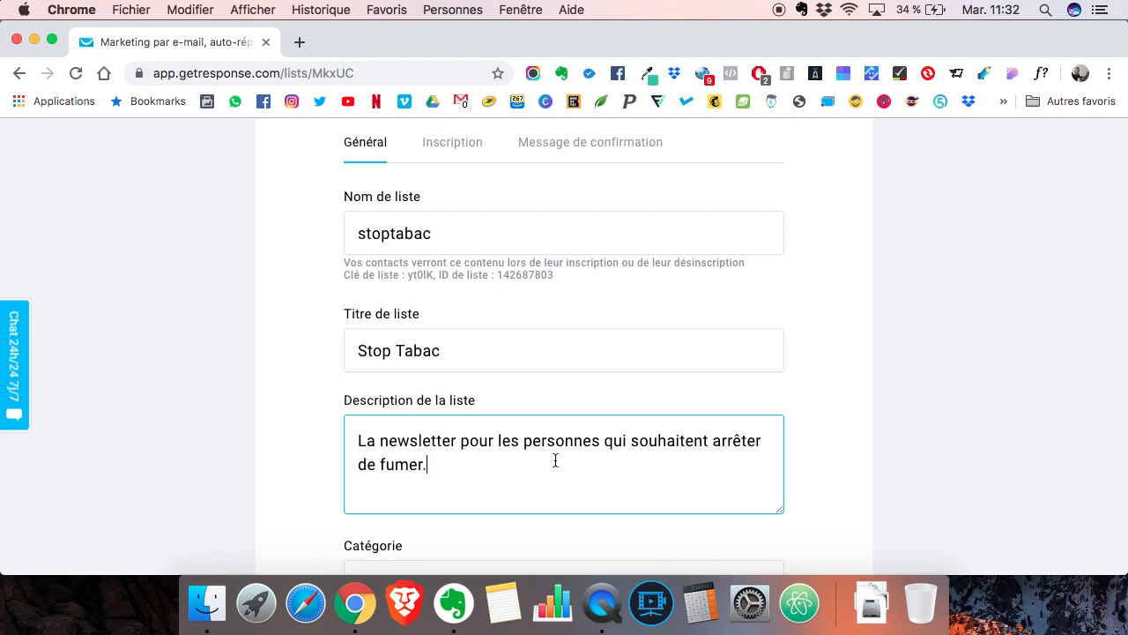
# Open the choice of categories for the stoptabac list.
pyautogui.scroll(-5, 555, 460)
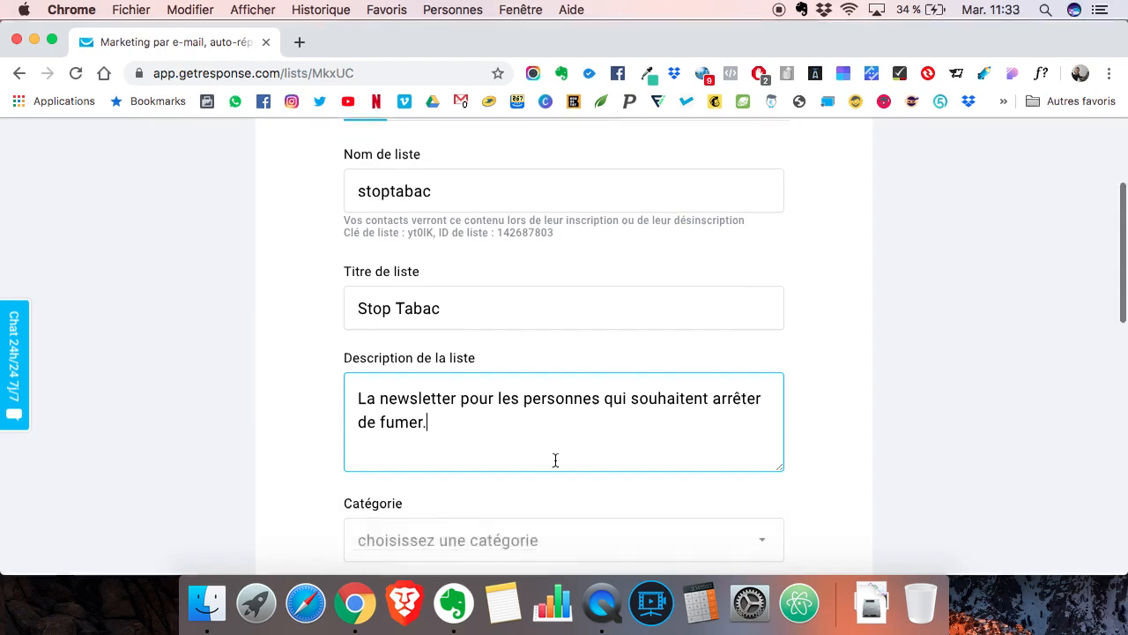
pyautogui.click(557, 365)
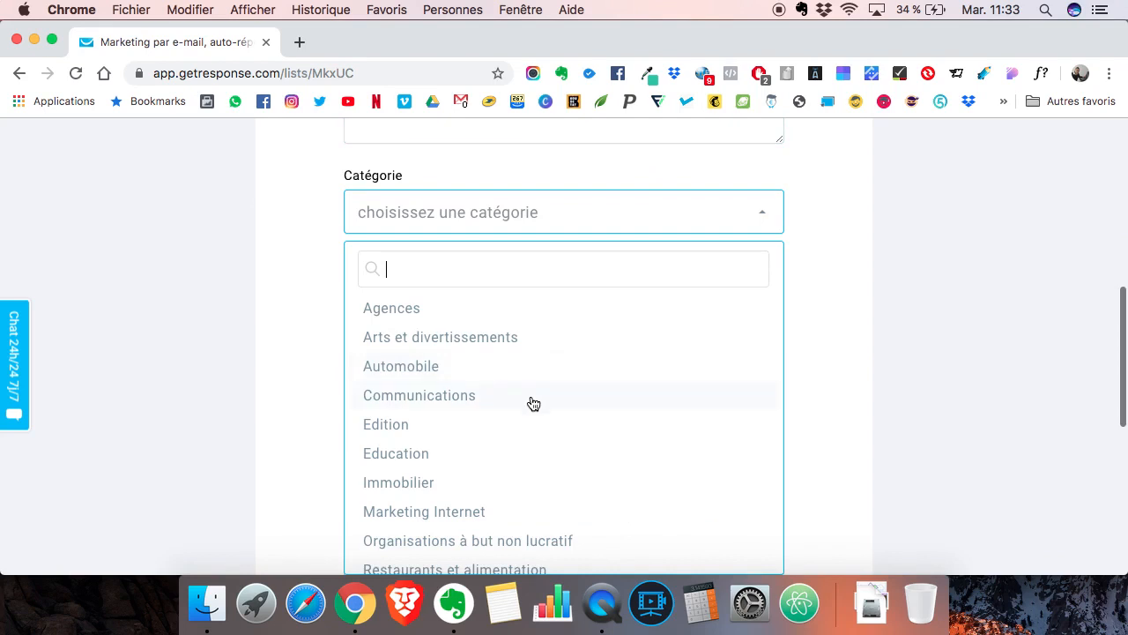
pyautogui.write('bien')
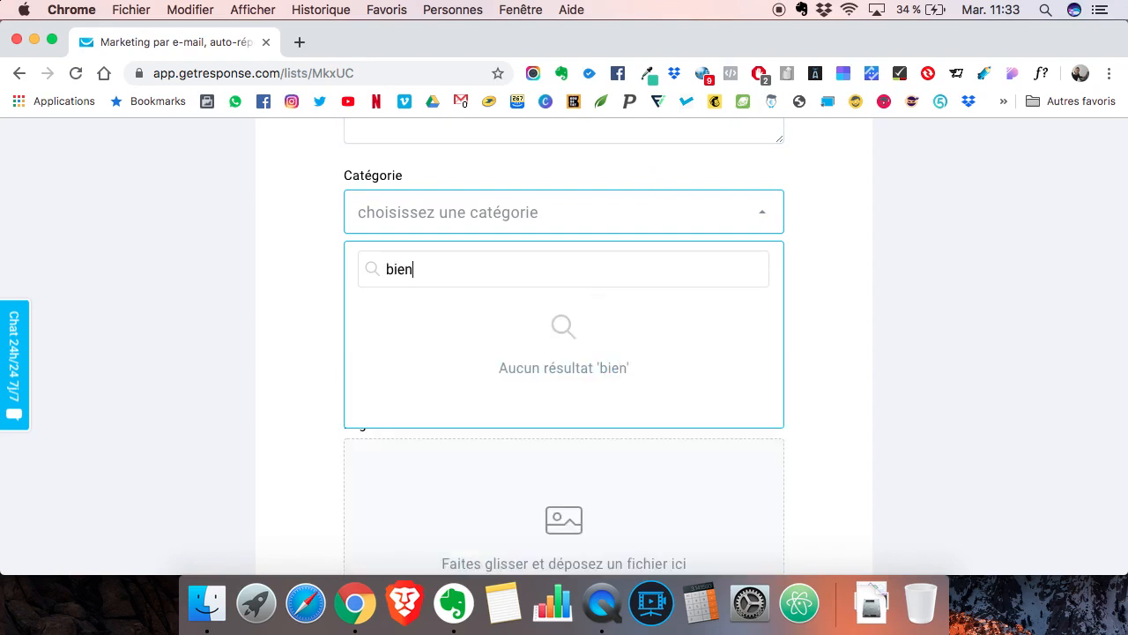
pyautogui.press('BackSpace')
pyautogui.press('BackSpace')
pyautogui.press('BackSpace')
pyautogui.press('BackSpace')
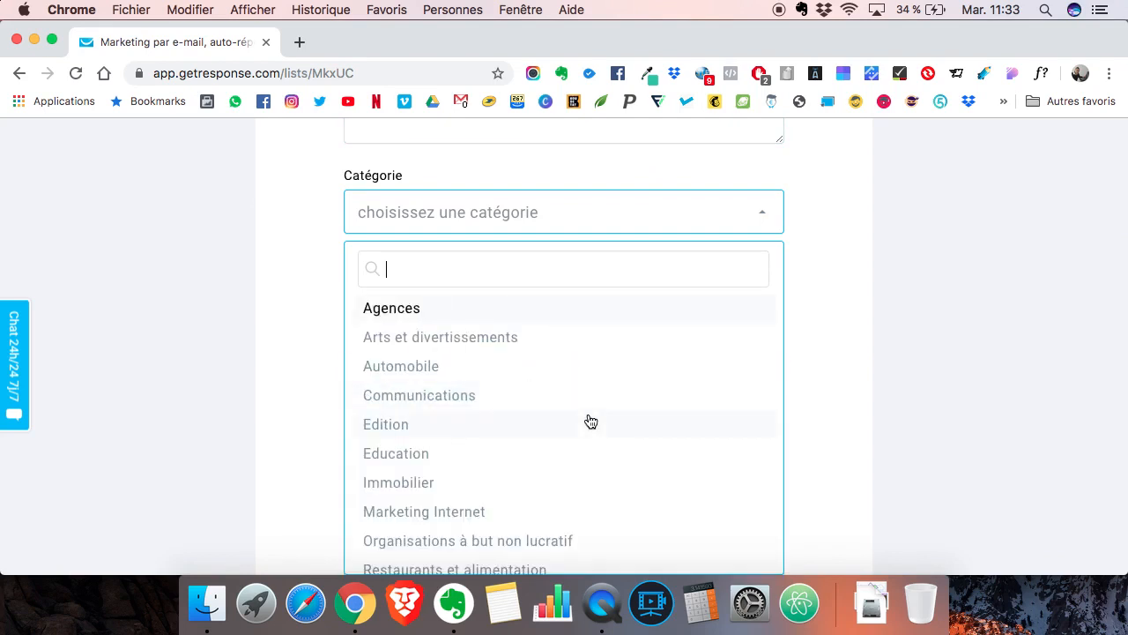
# Choose Santé et beauté as the list's category.
pyautogui.scroll(-5, 540, 415)
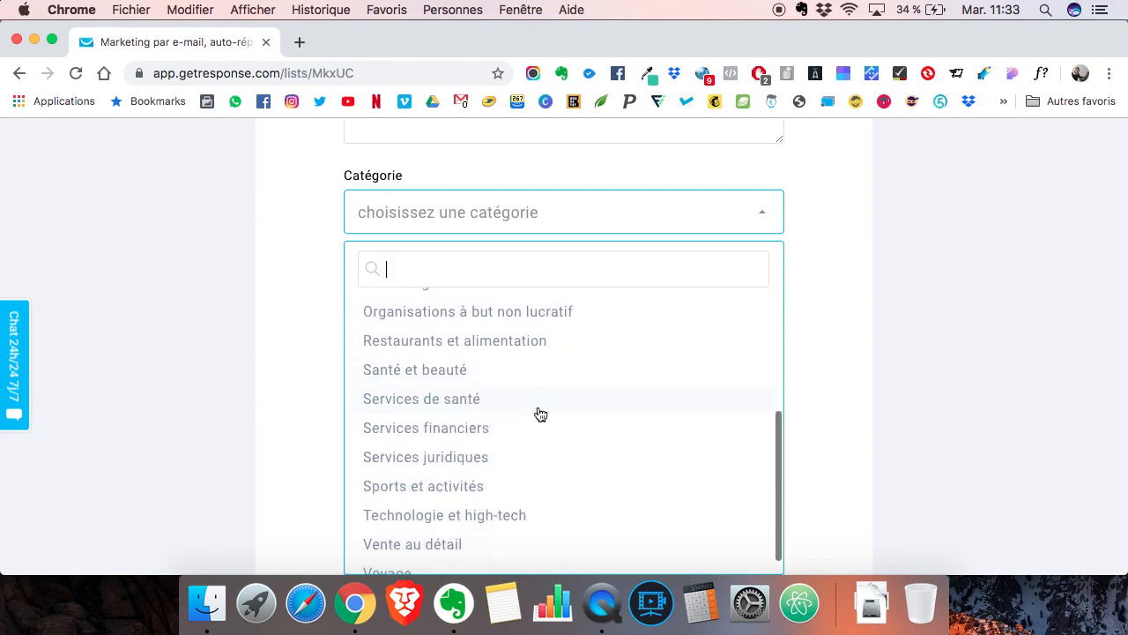
pyautogui.click(454, 373)
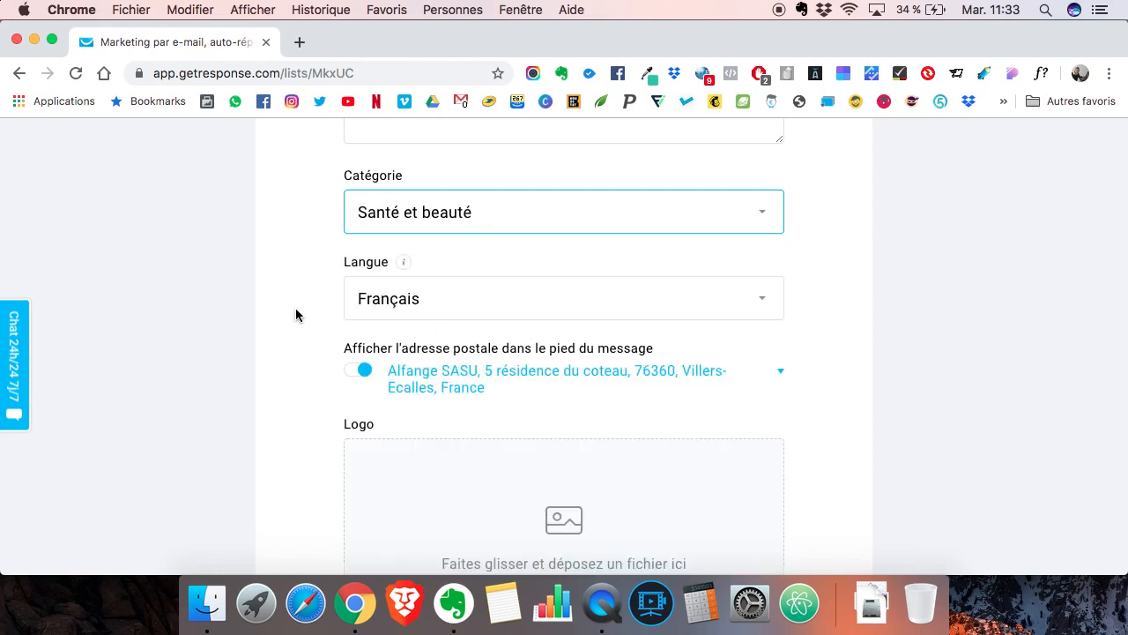
# Turn off the display of the postal address in the message footer for this list.
pyautogui.scroll(-2, 294, 315)
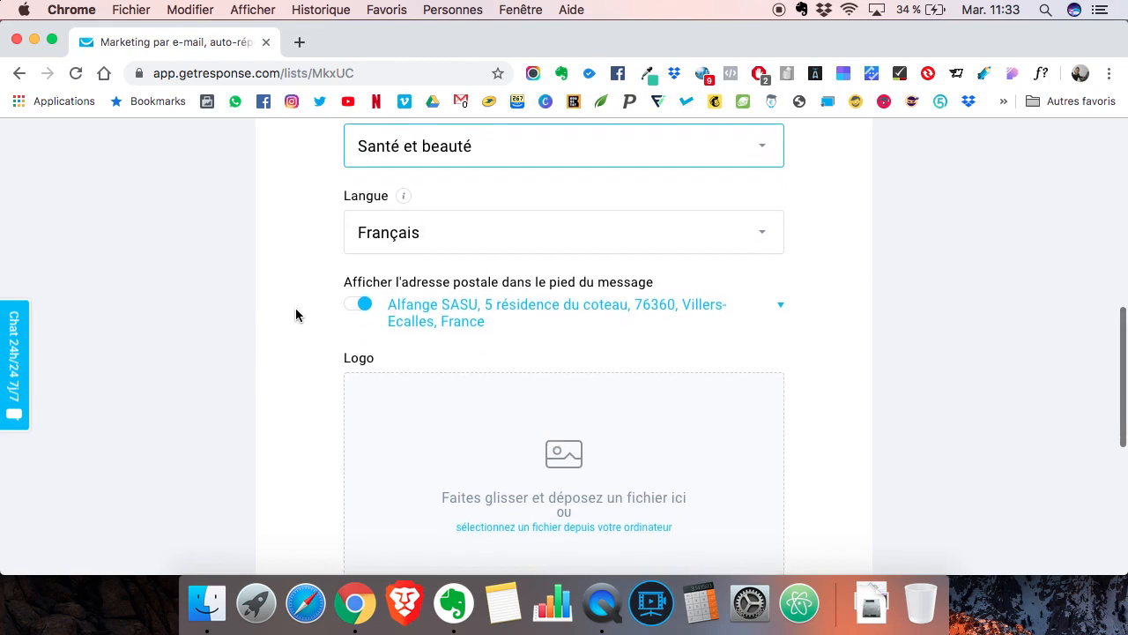
pyautogui.click(358, 305)
pyautogui.scroll(-3, 300, 304)
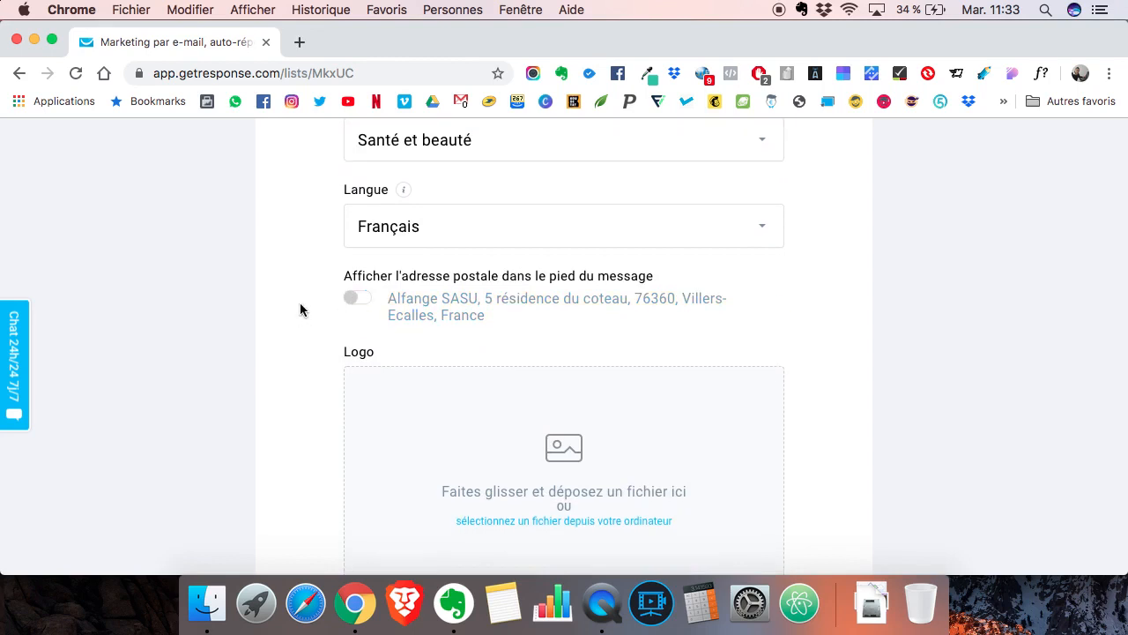
pyautogui.scroll(-2, 300, 310)
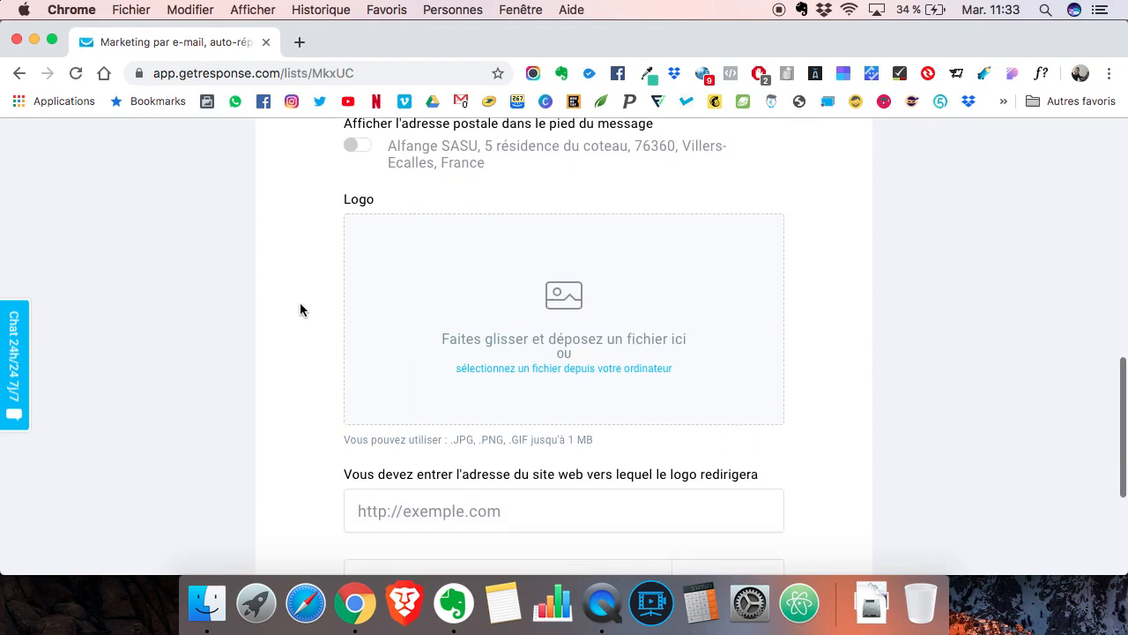